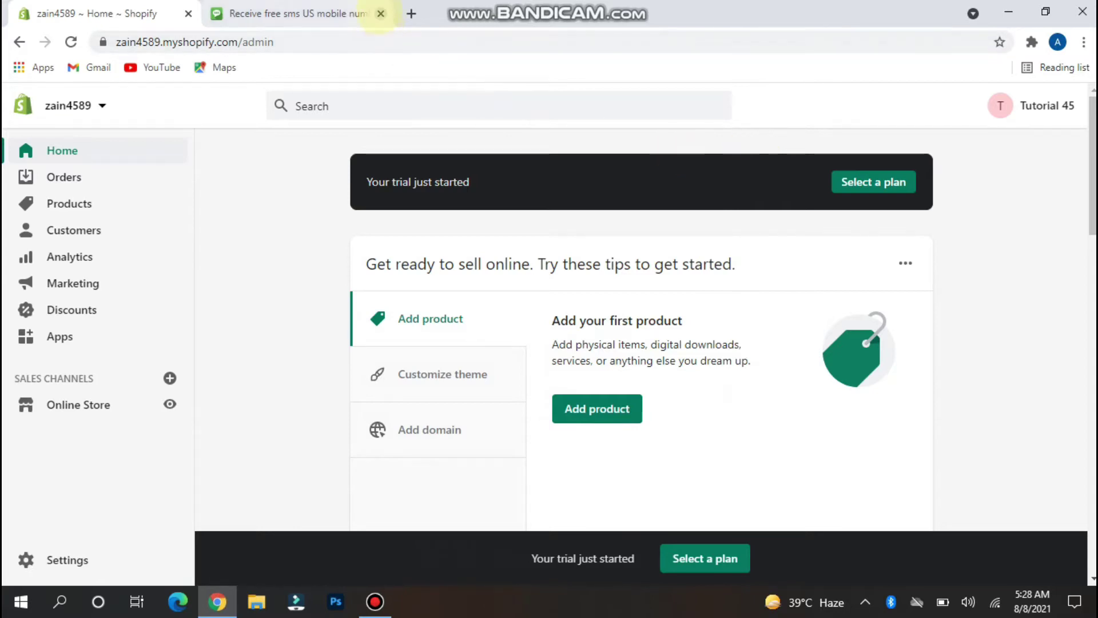
Close the unrelated second browser tab, keeping the Shopify admin Home tab
{"action": "left_click", "coordinate": [381, 13]}
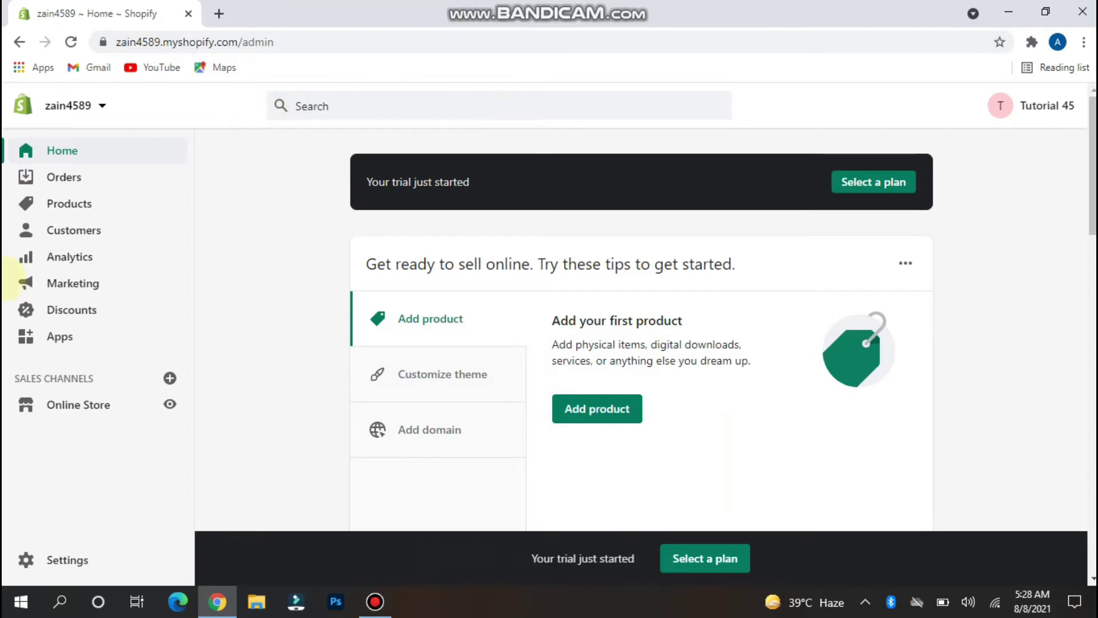
Go to Online Store themes and show the Debut theme's Actions list
{"action": "left_click", "coordinate": [78, 404]}
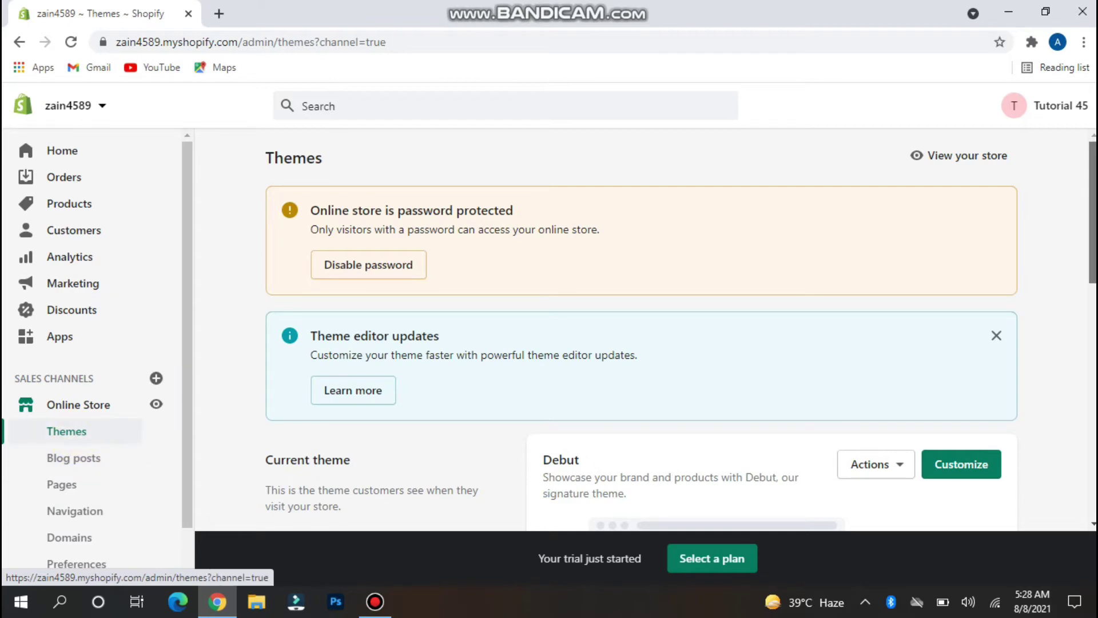
{"action": "left_click_drag", "start_coordinate": [1091, 215], "coordinate": [1082, 277]}
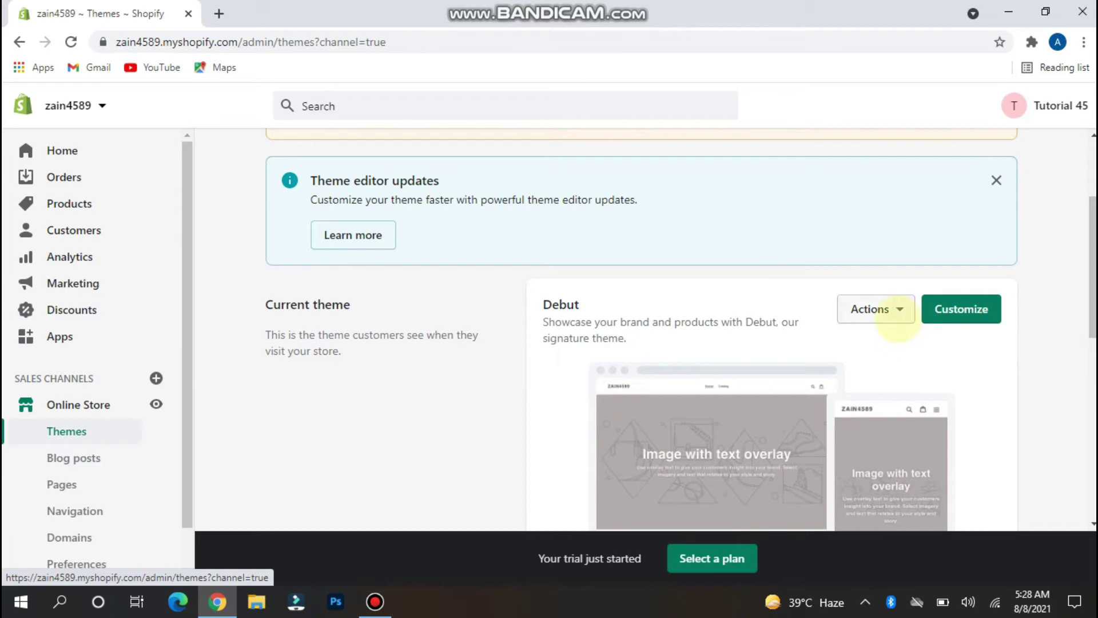
{"action": "left_click", "coordinate": [877, 309]}
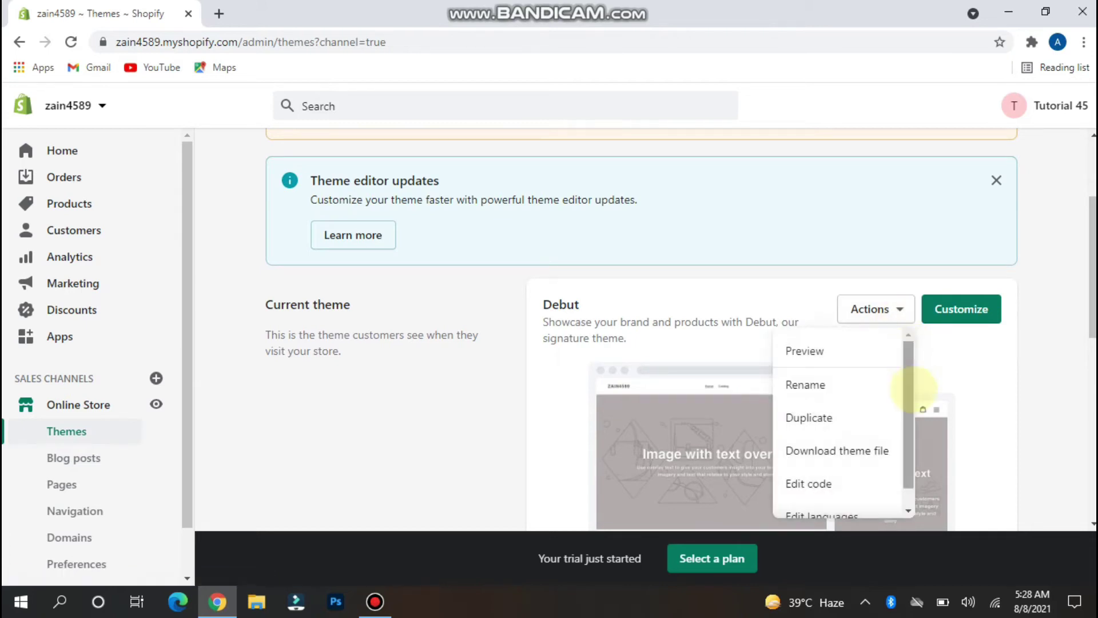
{"action": "left_click_drag", "start_coordinate": [909, 402], "coordinate": [911, 442]}
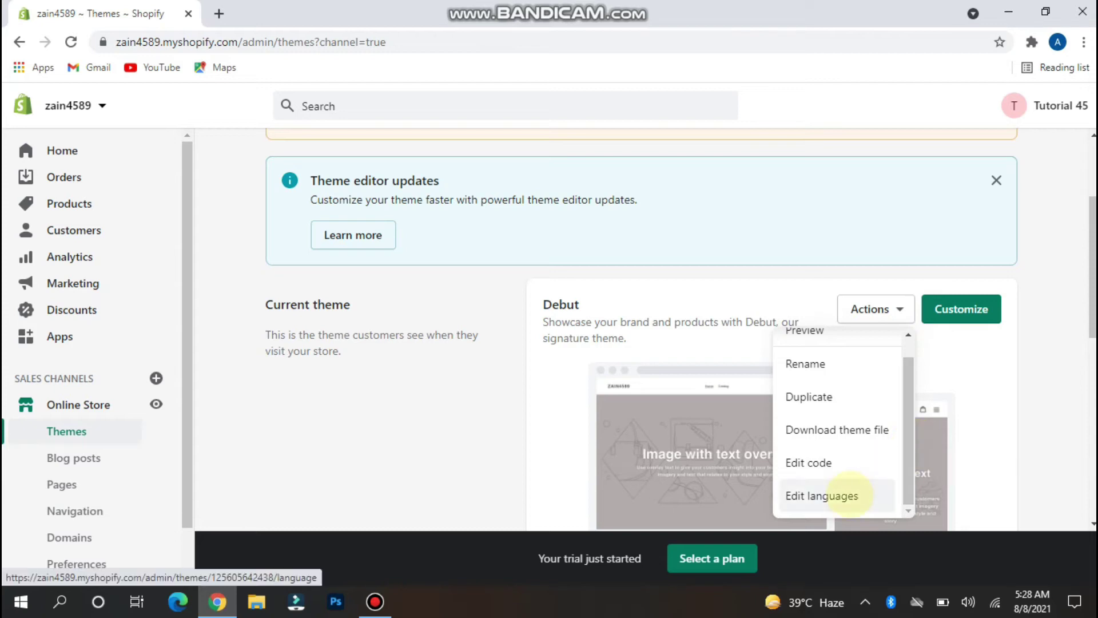
Edit the Debut theme's languages and search translations for 'powered'
{"action": "left_click", "coordinate": [820, 494]}
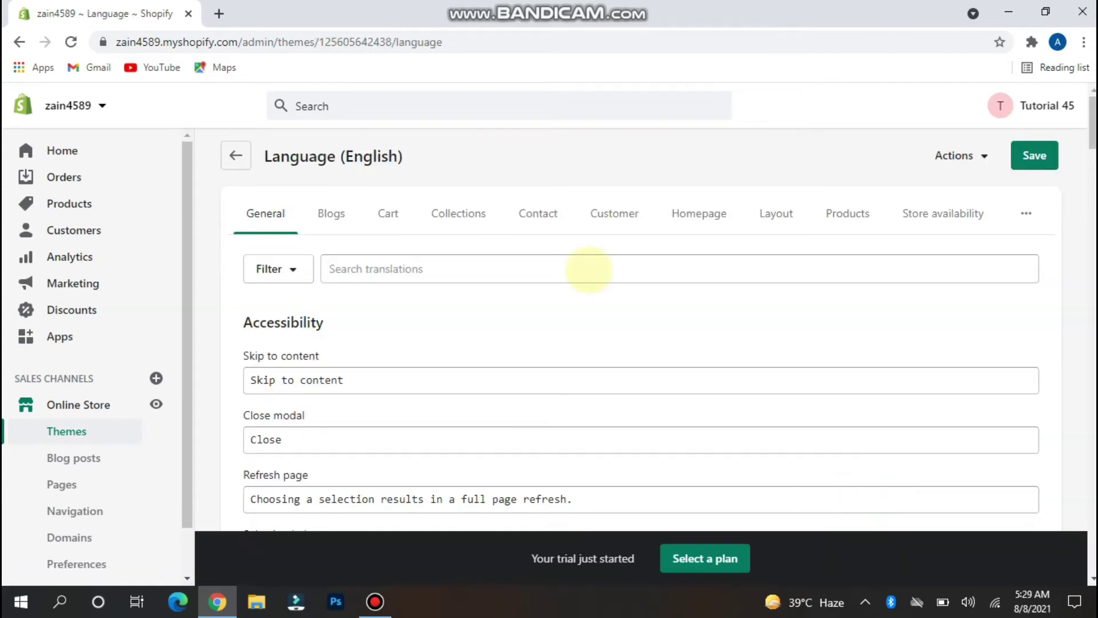
{"action": "left_click", "coordinate": [527, 268]}
{"action": "type", "text": "pow"}
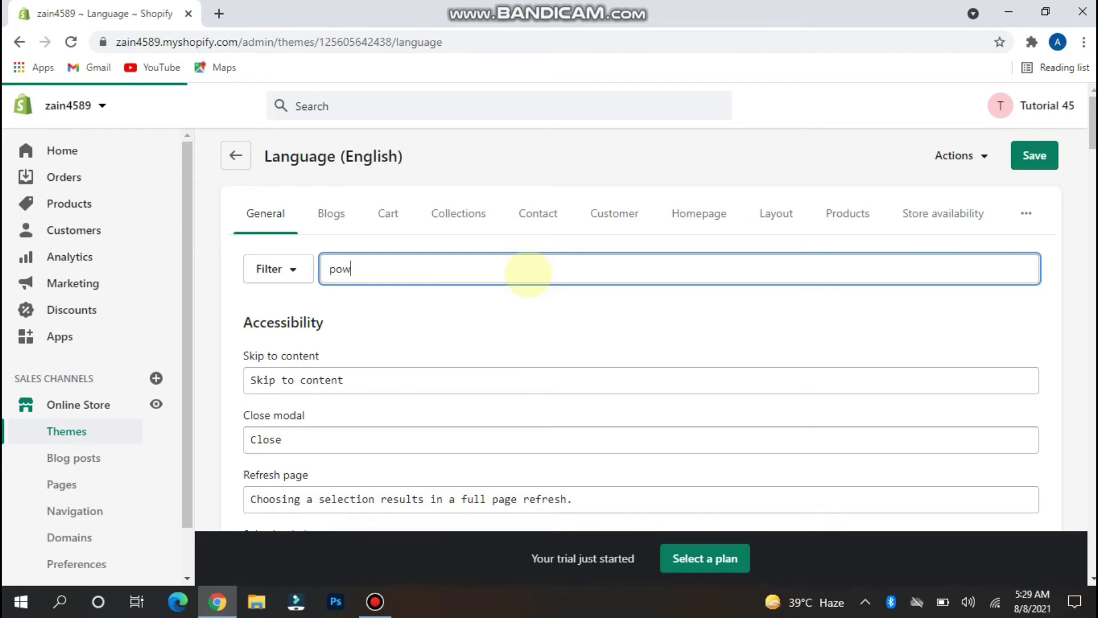
{"action": "type", "text": "ered"}
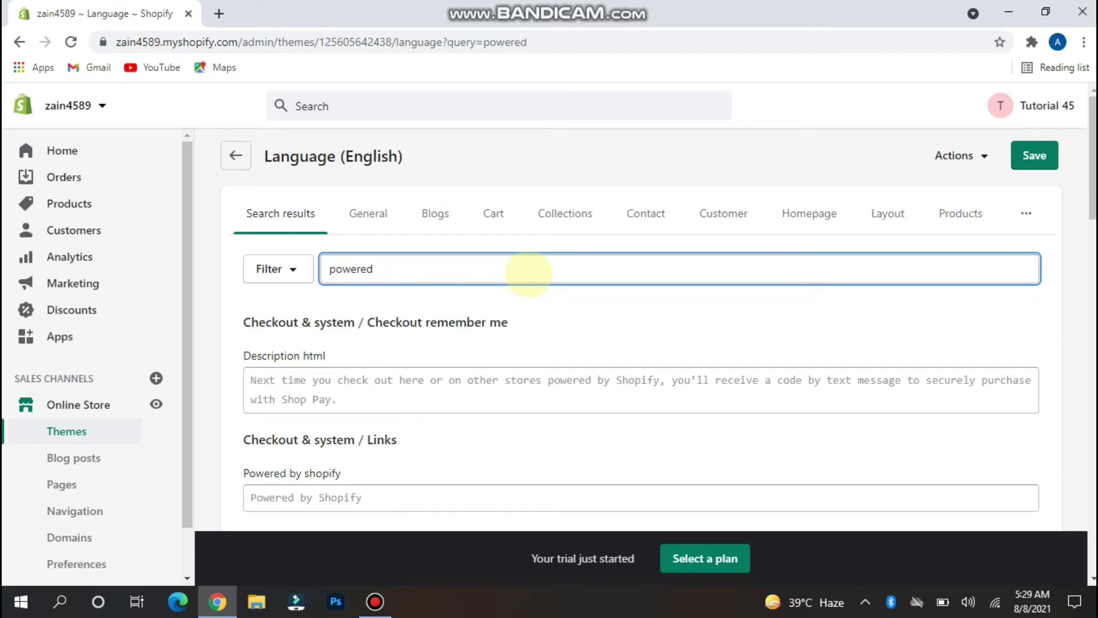
{"action": "scroll", "coordinate": [858, 257], "scroll_direction": "down", "scroll_amount": 3}
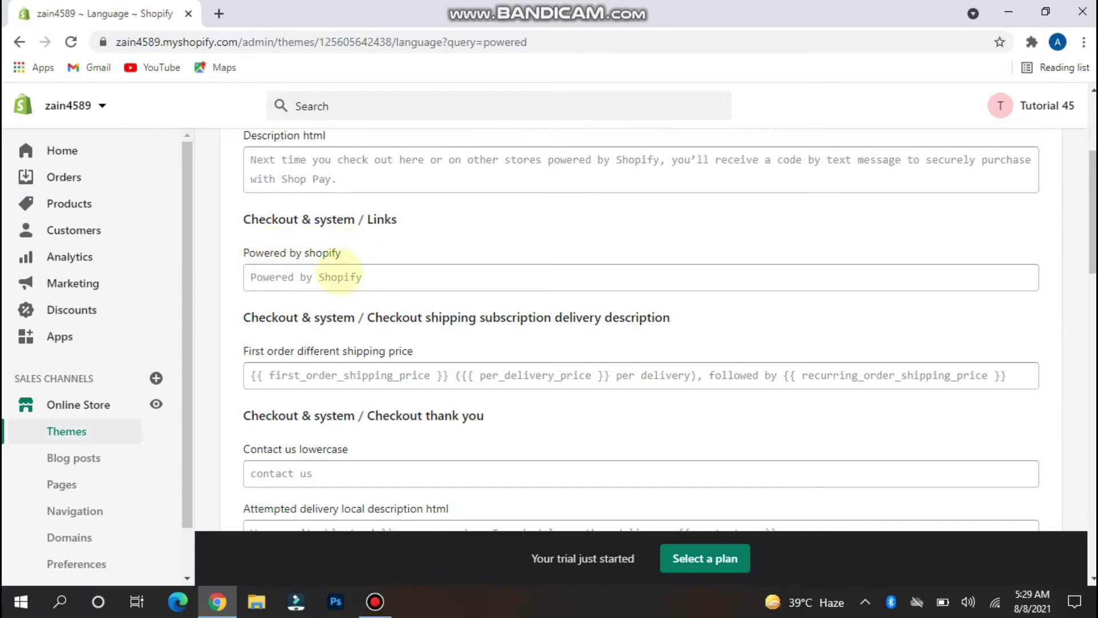
Clear the 'Powered by shopify' translation text and save the change
{"action": "left_click", "coordinate": [328, 282]}
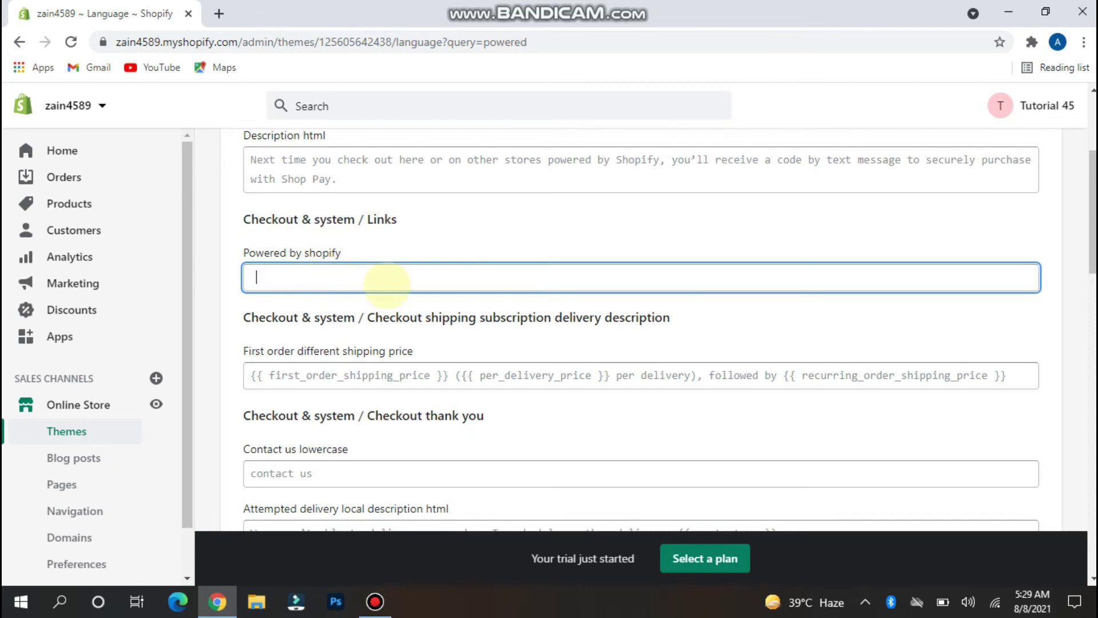
{"action": "mouse_move", "coordinate": [1092, 215]}
{"action": "left_mouse_down"}
{"action": "mouse_move", "coordinate": [1079, 355]}
{"action": "mouse_move", "coordinate": [1090, 155]}
{"action": "left_mouse_up"}
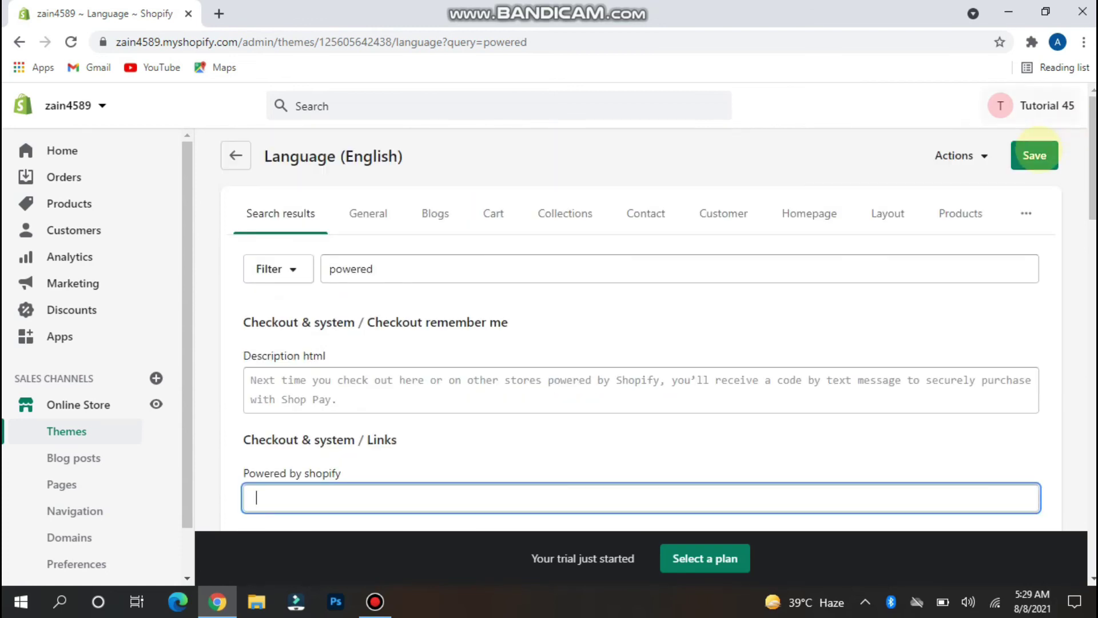
{"action": "left_click", "coordinate": [1033, 155]}
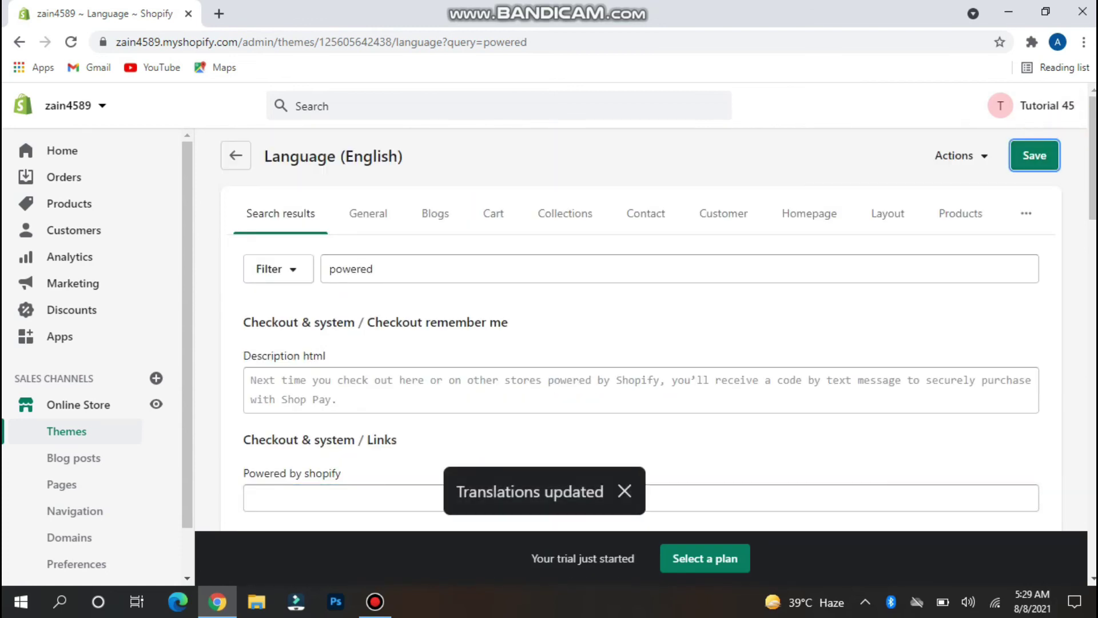